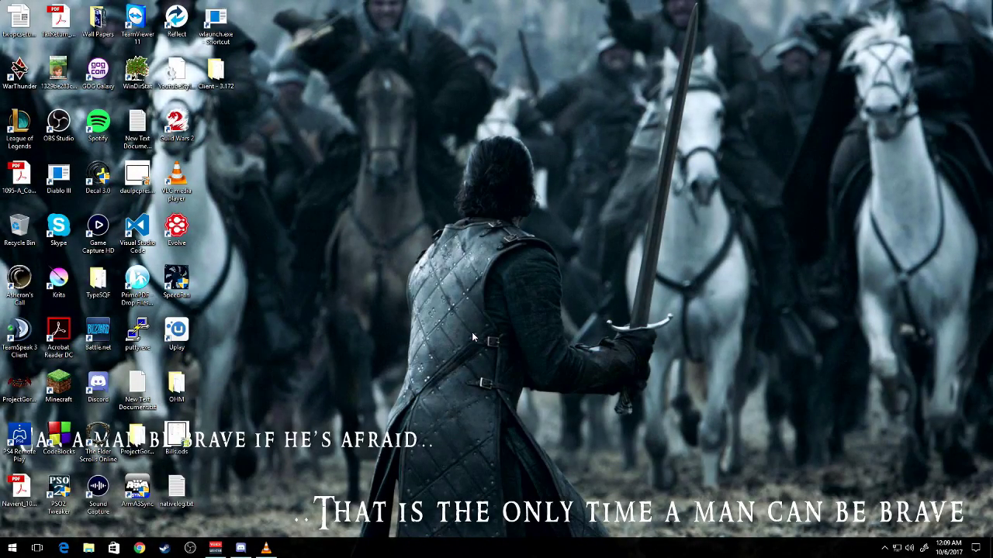
# Step: Identify the two screens, set Multiple displays to Duplicate these displays (1|2), and close Settings
pyautogui.rightClick(471, 337)
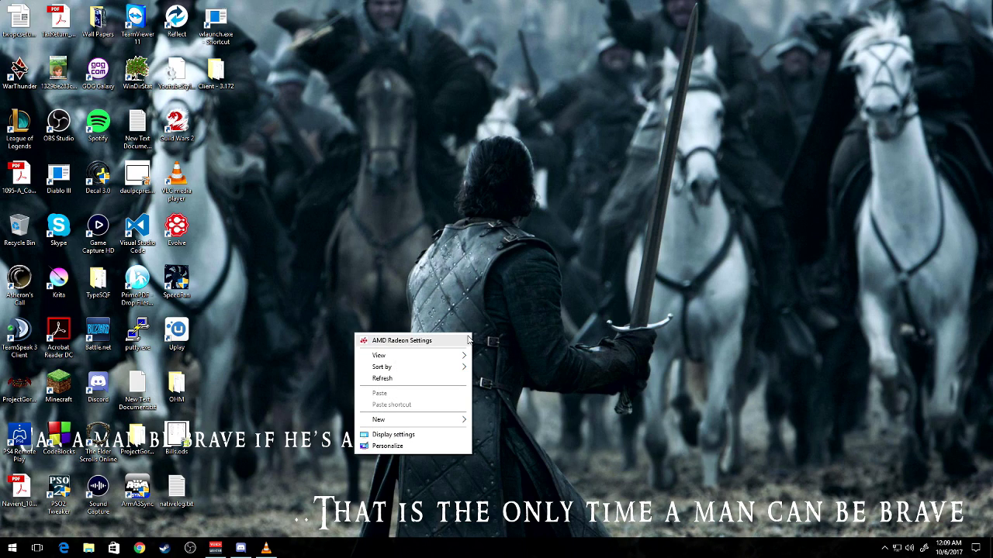
pyautogui.click(425, 437)
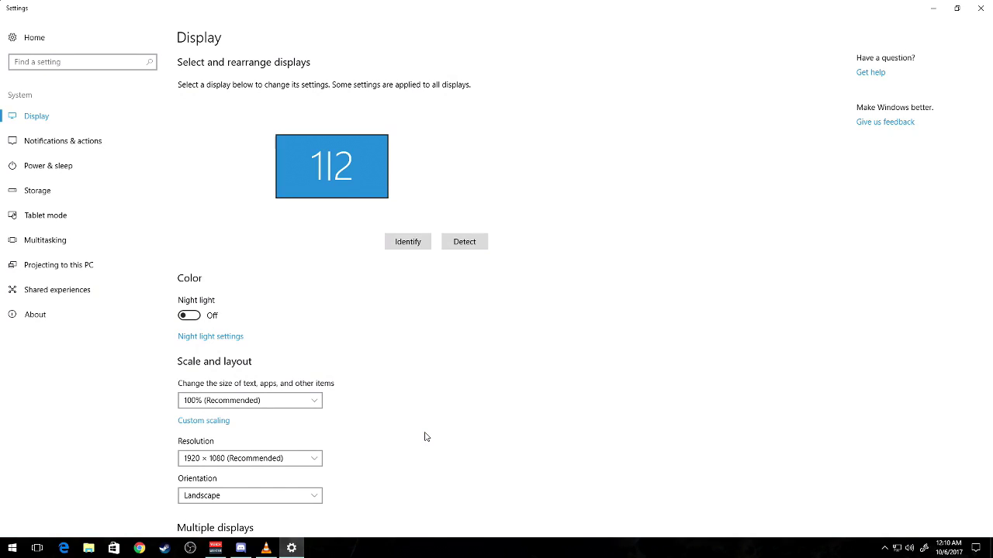
pyautogui.click(407, 241)
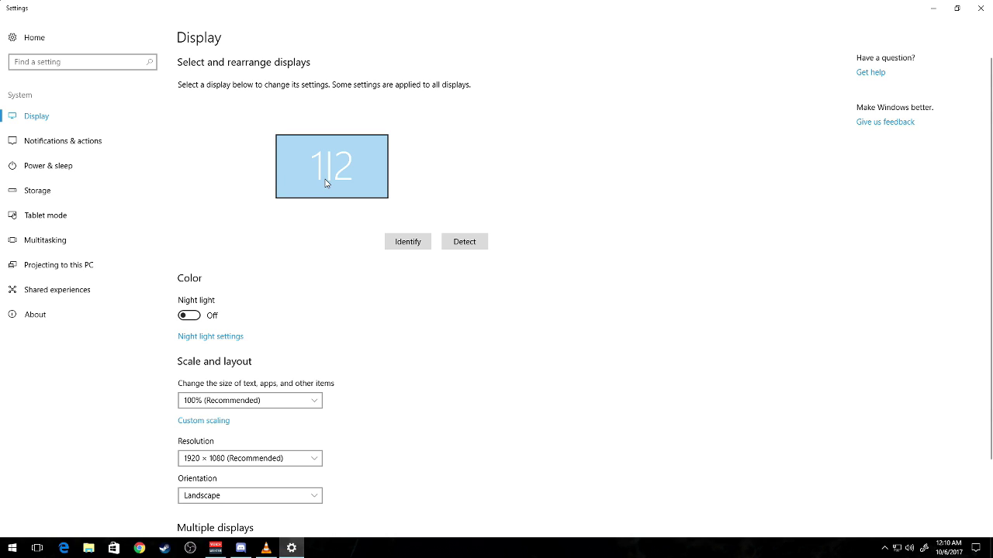
pyautogui.scroll(-2, 326, 183)
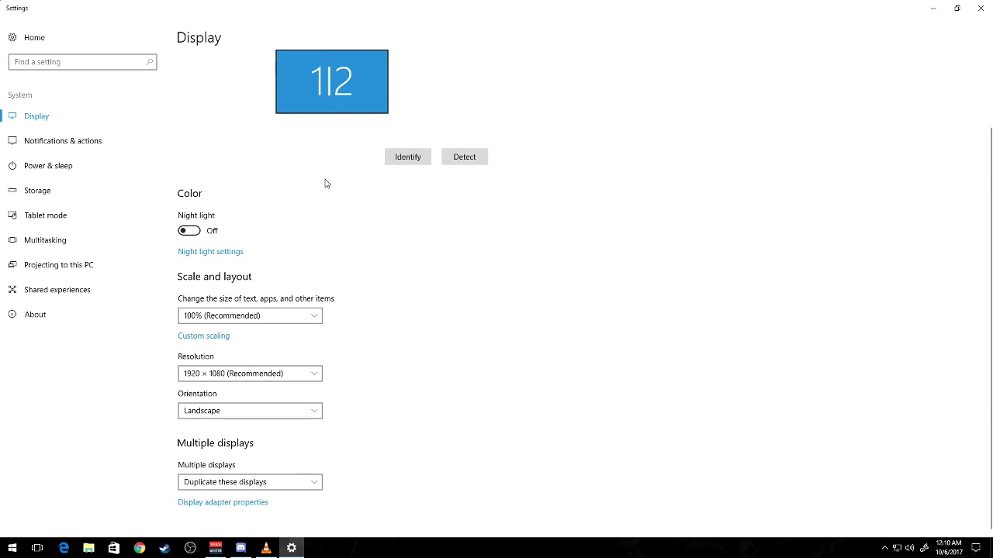
pyautogui.click(277, 486)
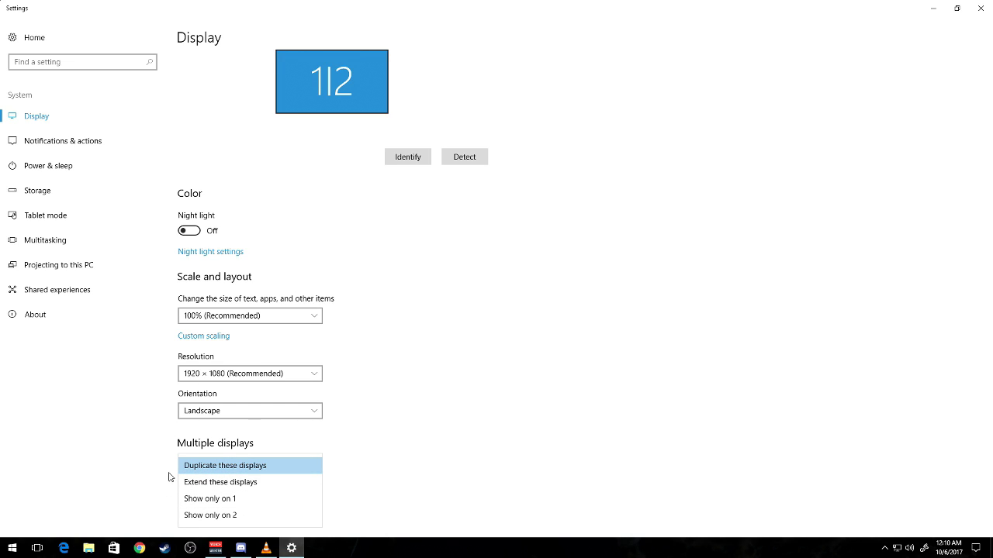
pyautogui.click(357, 426)
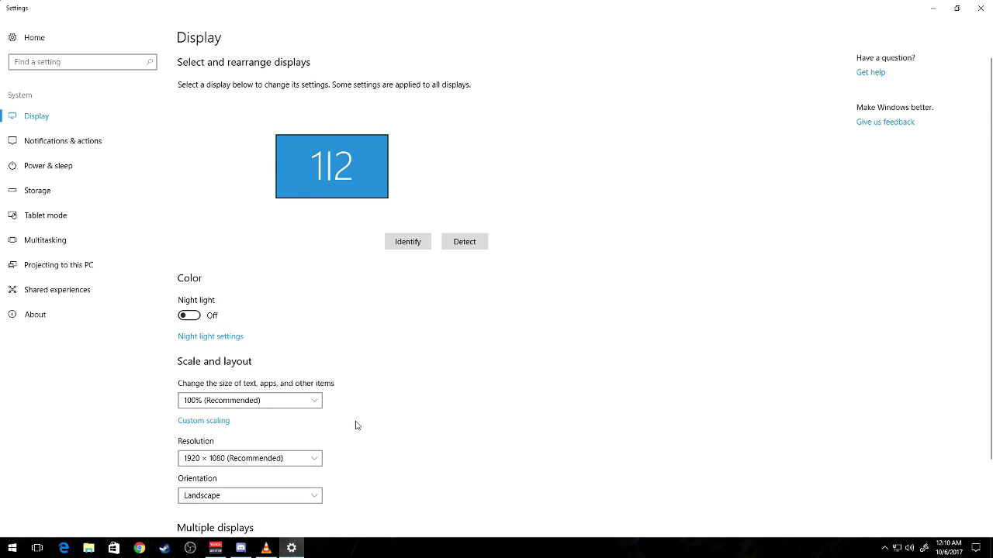
pyautogui.click(980, 7)
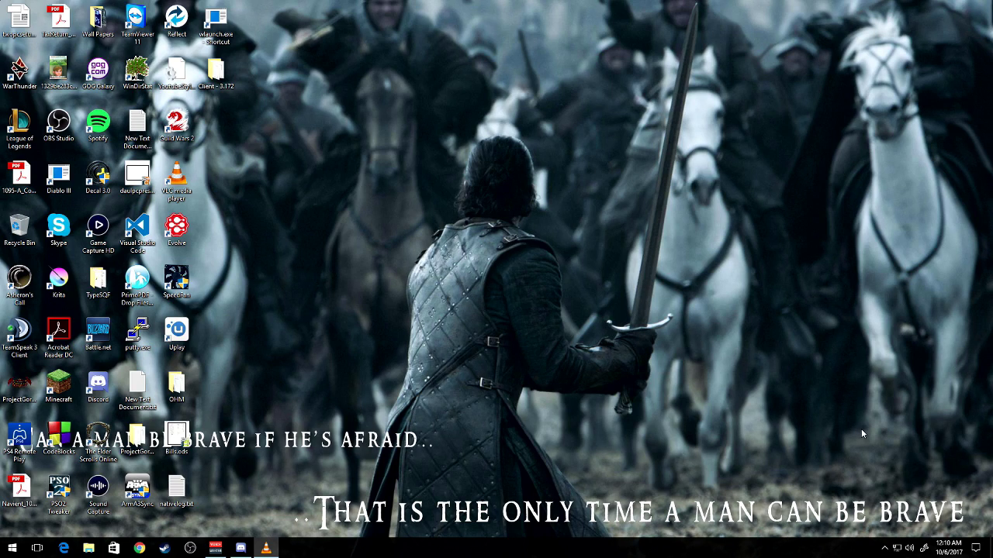
pyautogui.rightClick(909, 548)
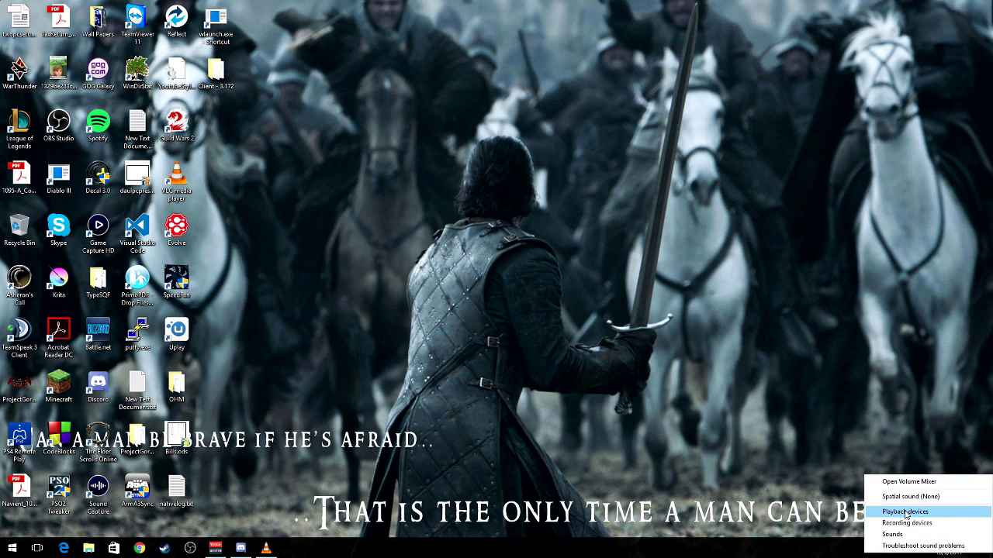
pyautogui.click(906, 513)
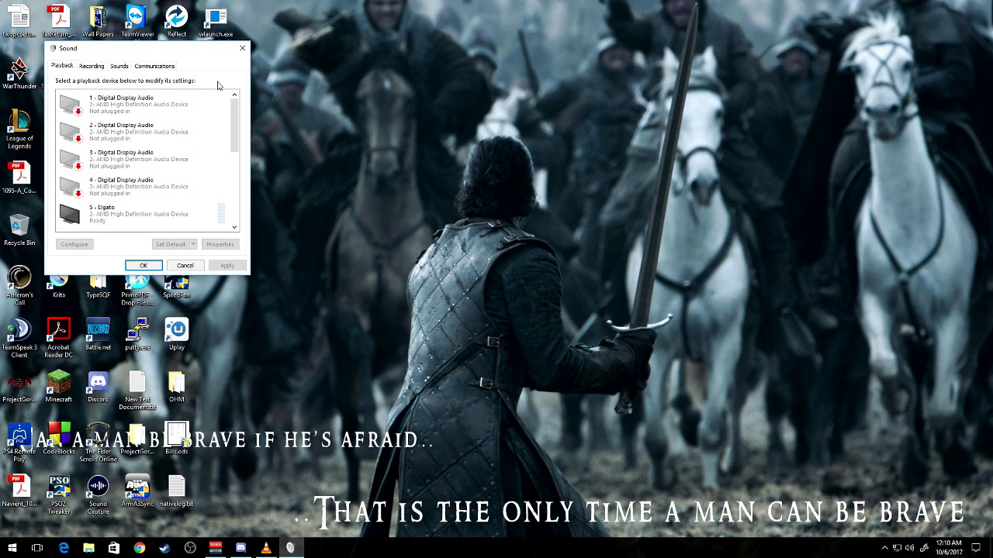
pyautogui.moveTo(180, 54); pyautogui.dragTo(550, 157)
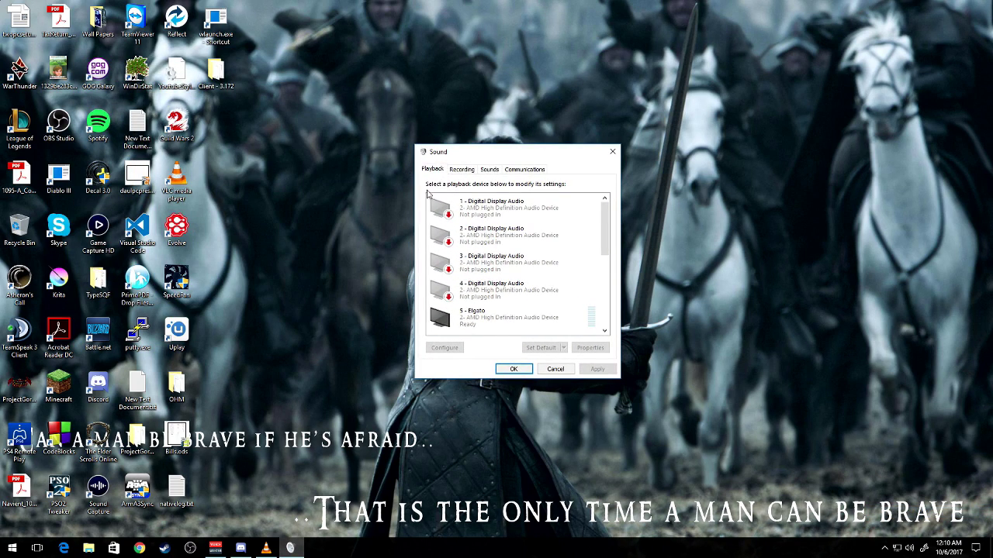
pyautogui.moveTo(605, 250); pyautogui.dragTo(610, 328)
pyautogui.click(490, 302)
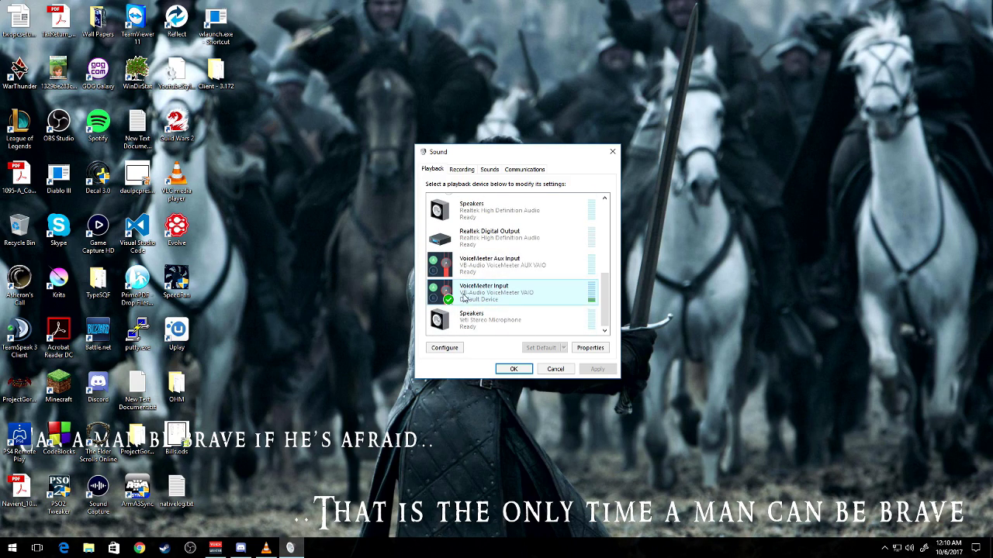
pyautogui.rightClick(464, 297)
pyautogui.click(464, 297)
pyautogui.click(461, 170)
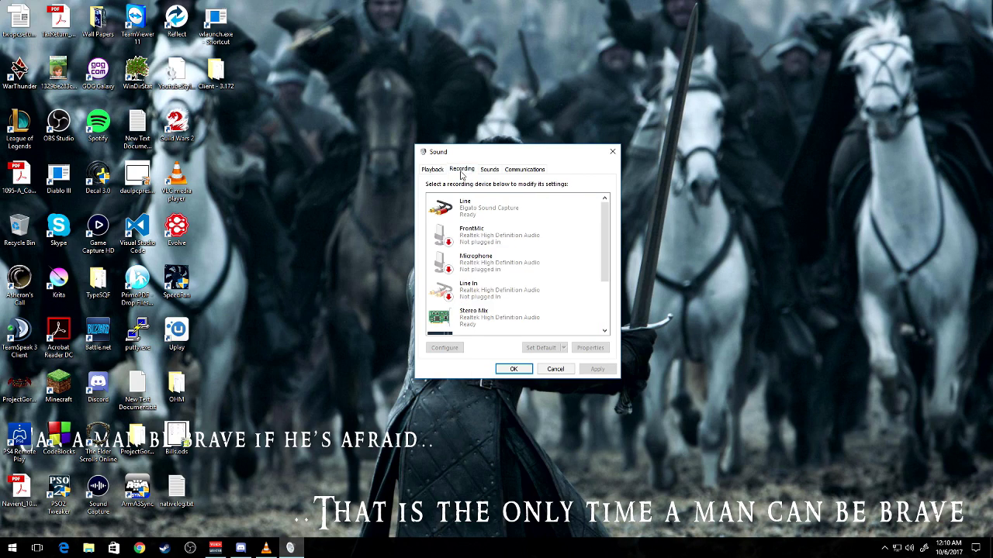
pyautogui.scroll(-3, 490, 318)
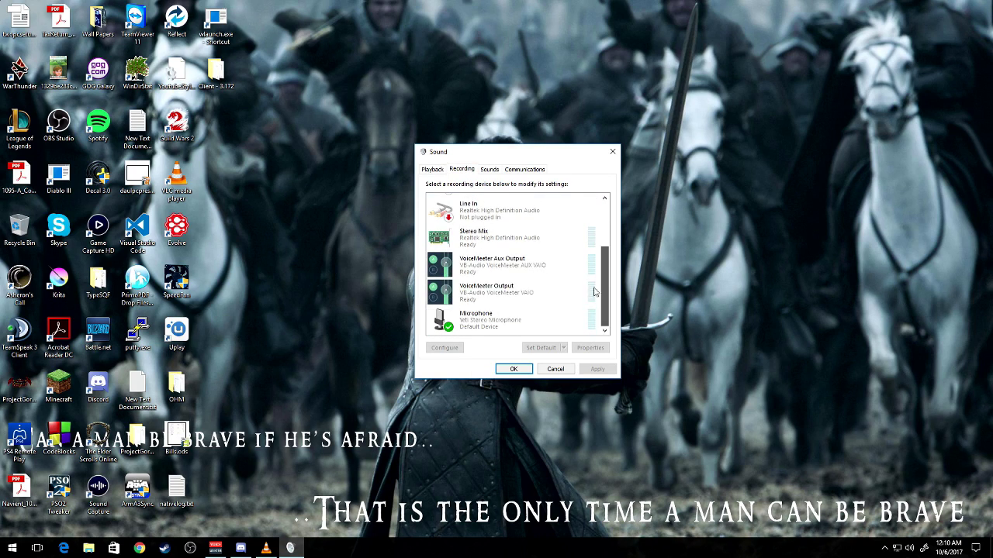
pyautogui.click(489, 327)
pyautogui.rightClick(478, 329)
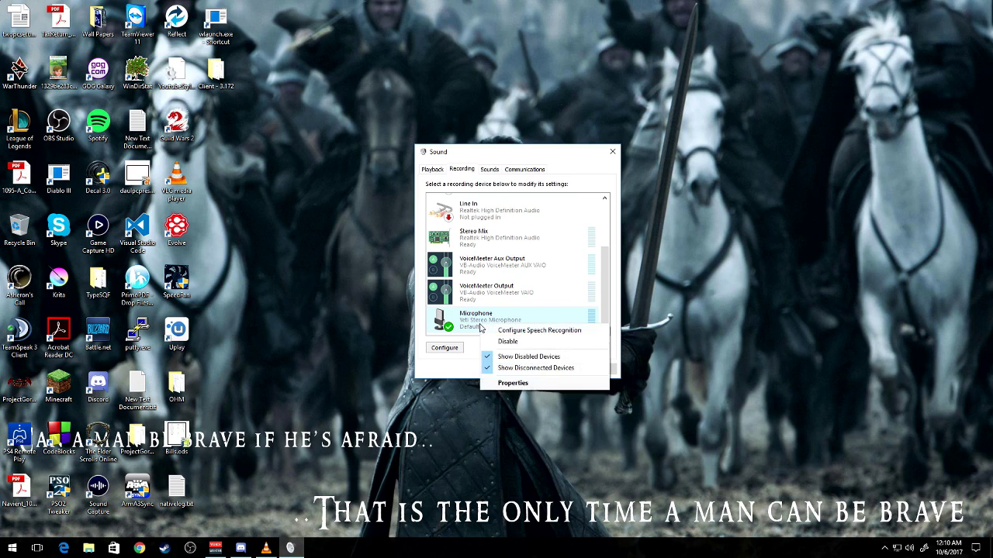
pyautogui.click(467, 324)
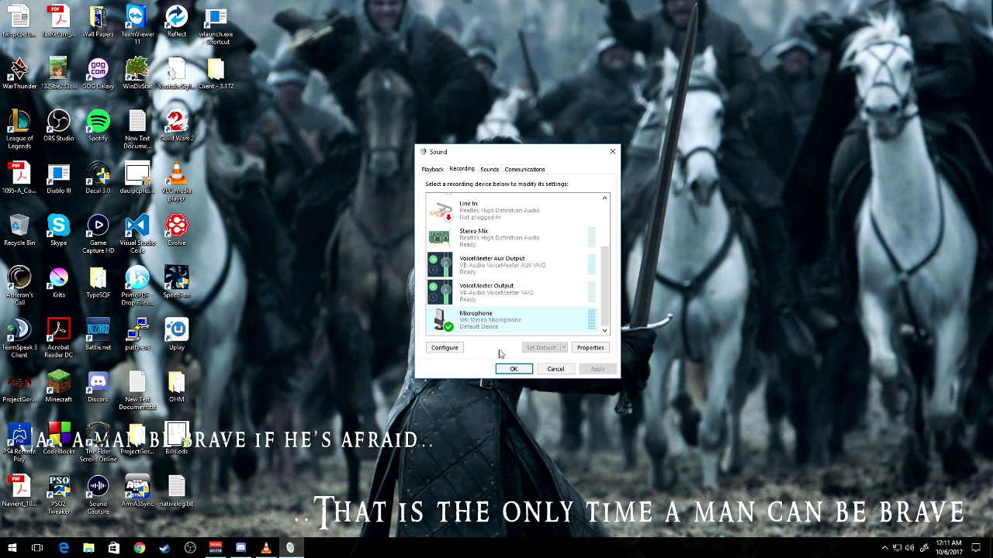
pyautogui.click(505, 371)
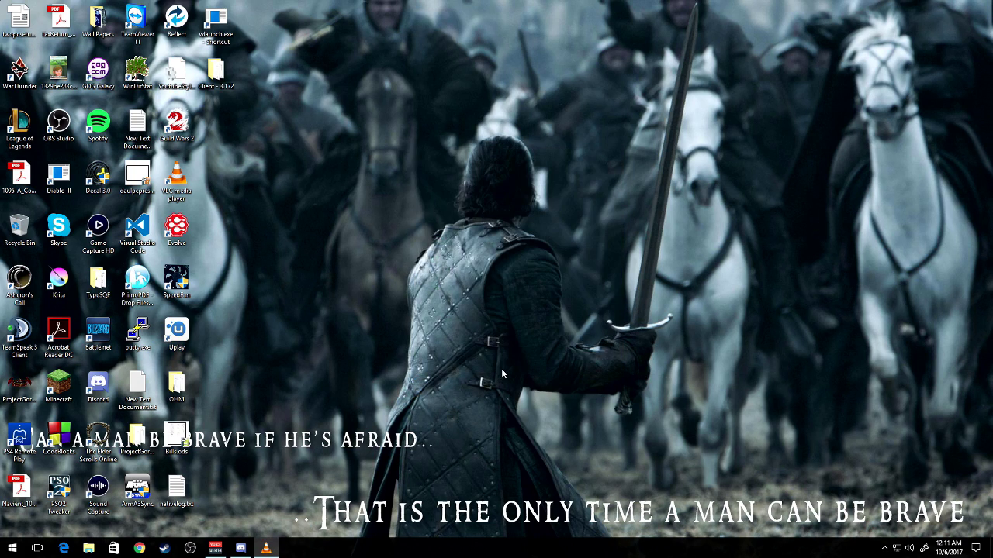
pyautogui.click(216, 549)
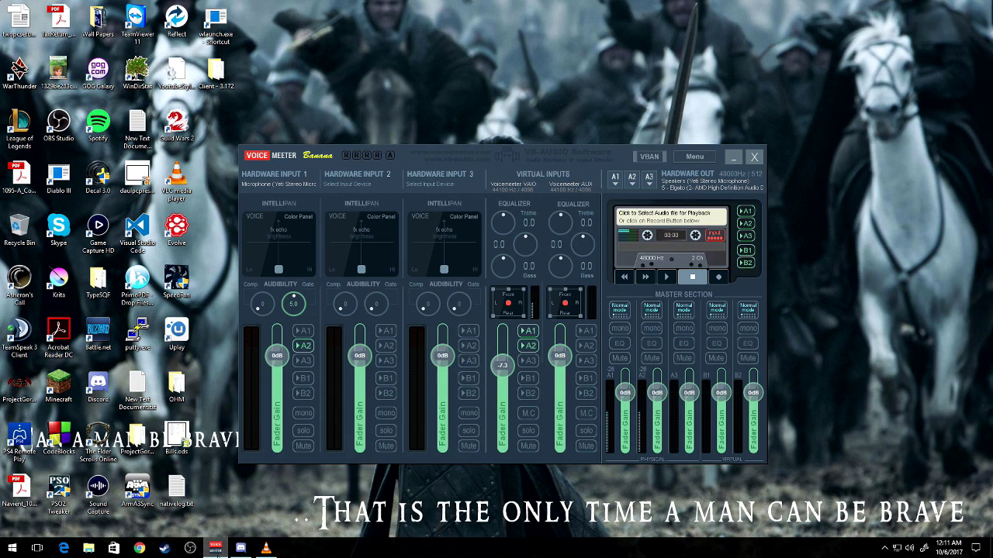
pyautogui.click(615, 185)
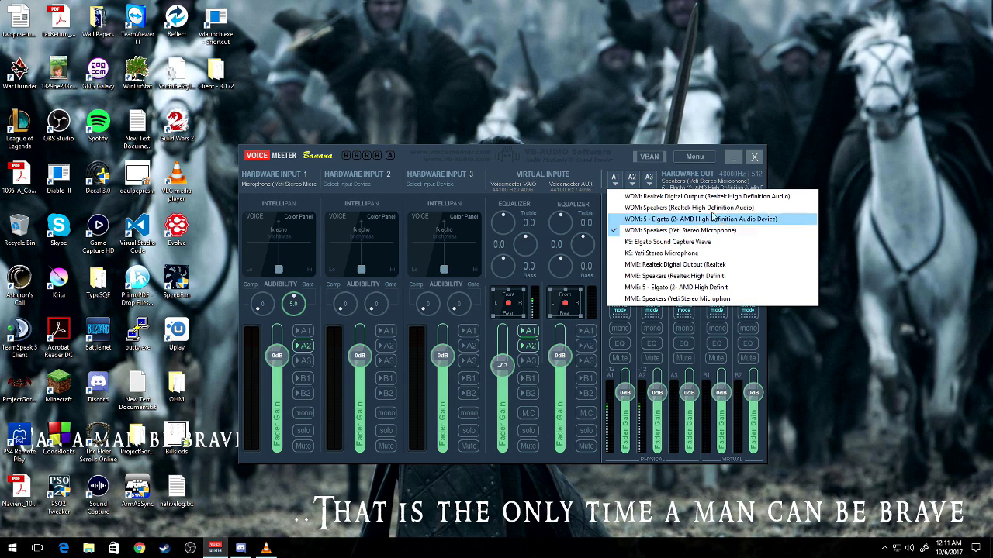
pyautogui.click(612, 156)
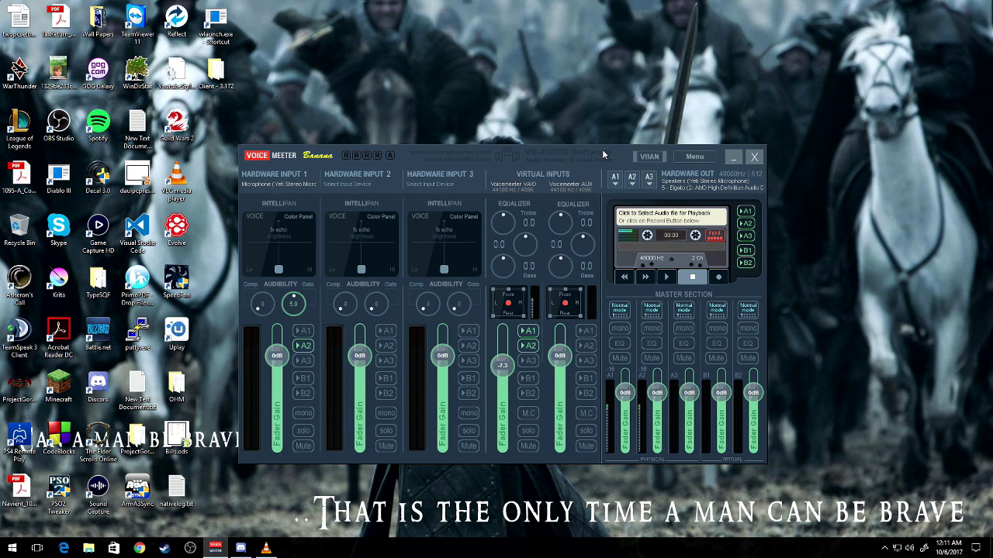
pyautogui.click(631, 176)
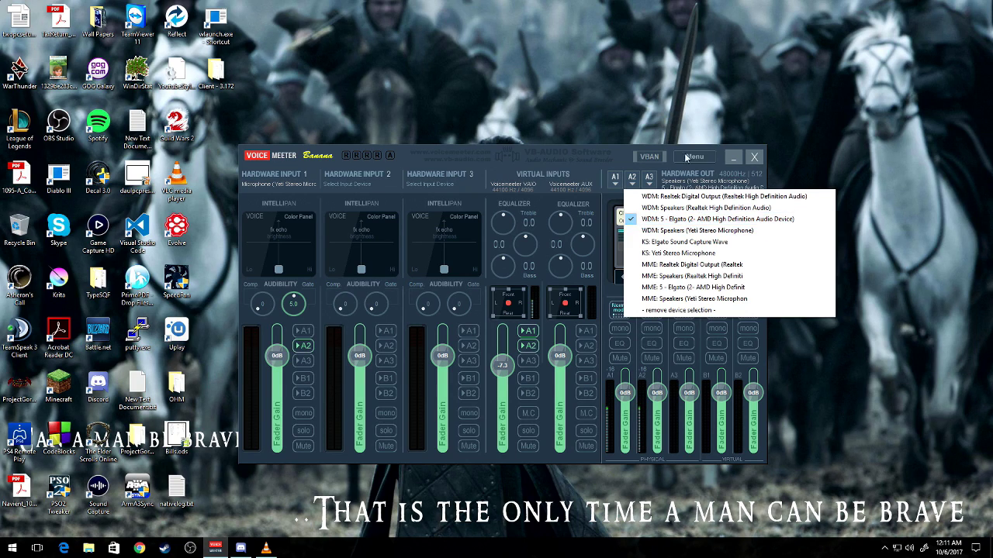
pyautogui.click(599, 157)
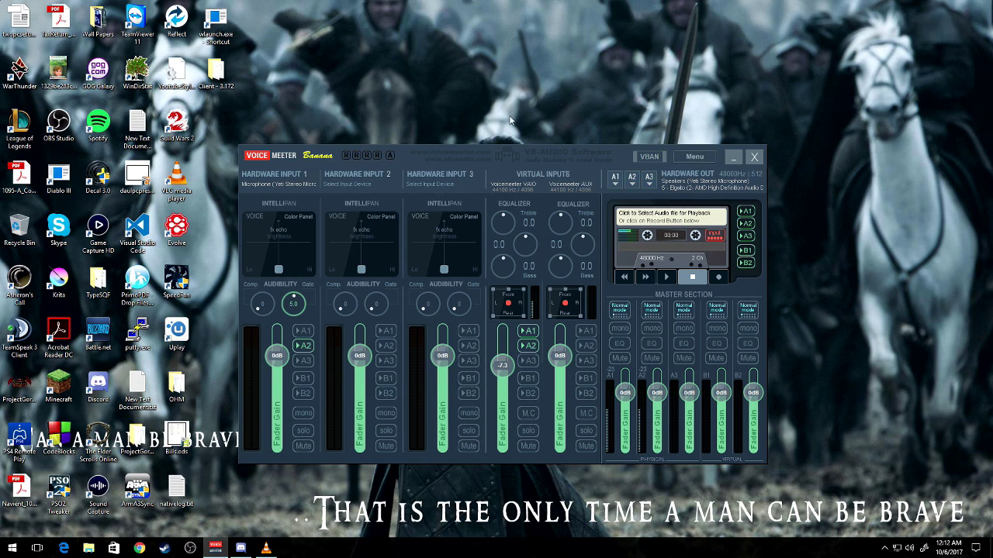
pyautogui.click(271, 176)
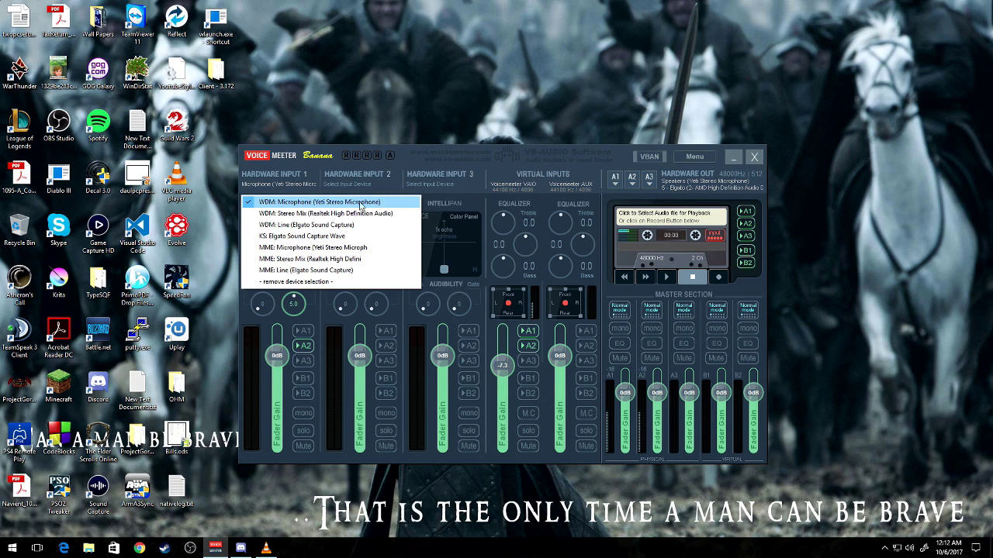
pyautogui.click(270, 178)
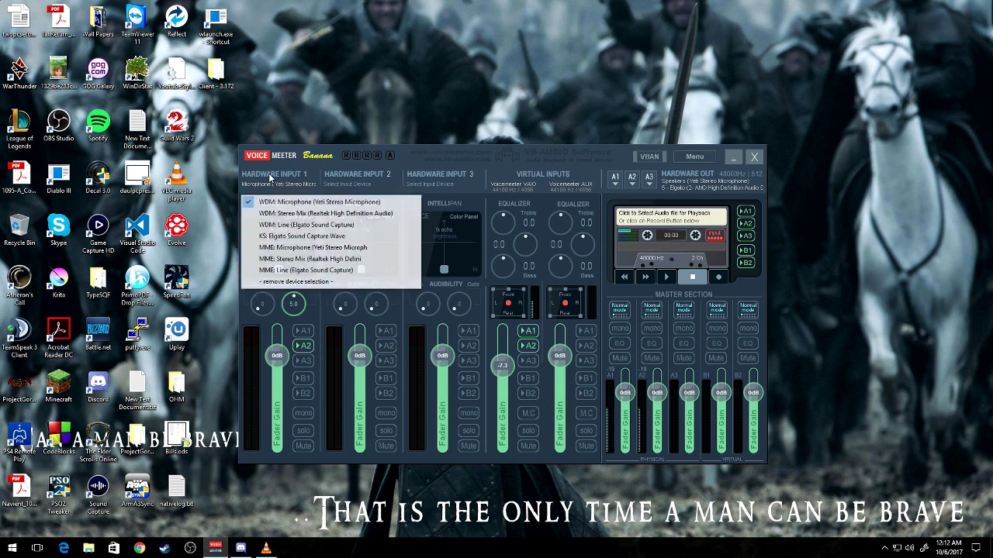
pyautogui.click(227, 299)
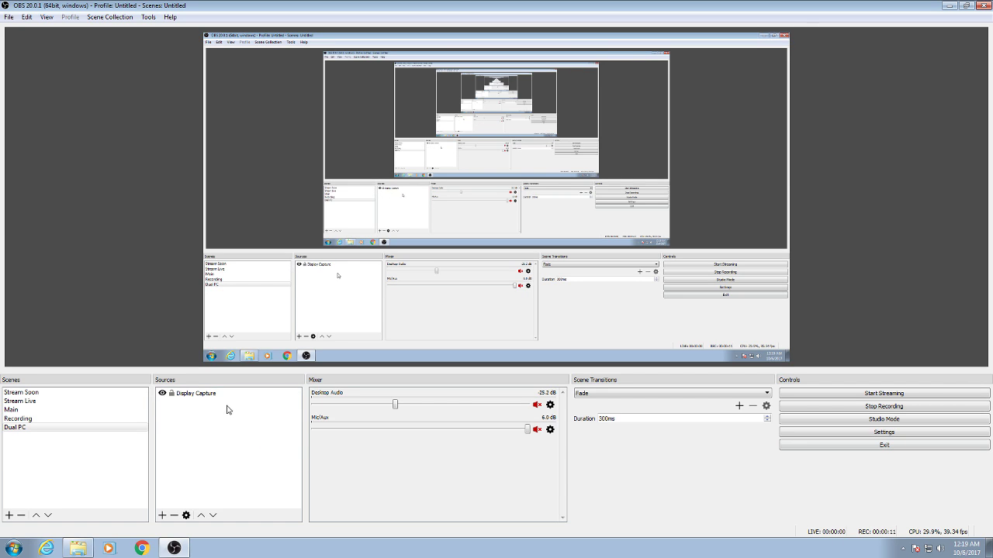
# Step: Add a new Video Capture Device source named Video Capture Device 3 to the Dual PC scene
pyautogui.click(188, 430)
pyautogui.rightClick(188, 430)
pyautogui.moveTo(208, 434)
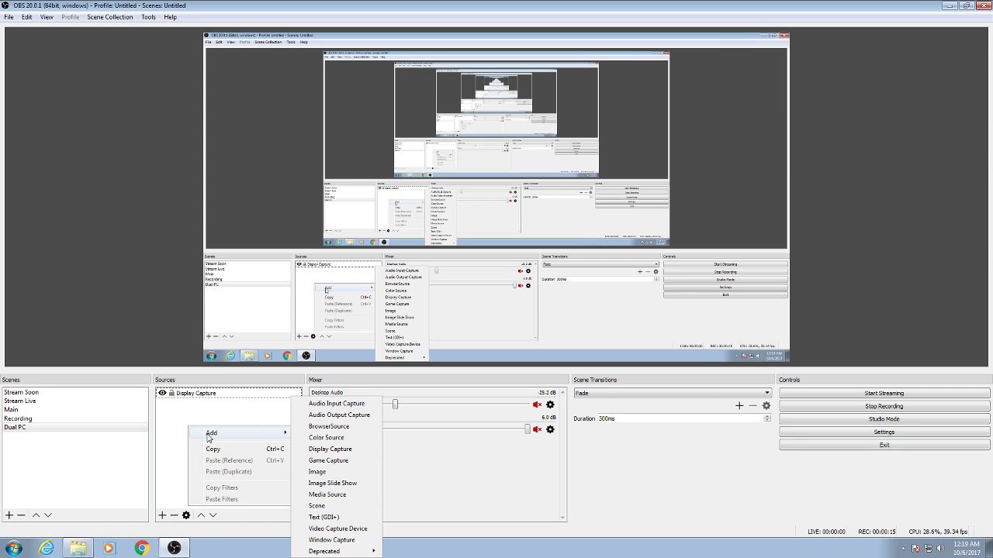
pyautogui.click(332, 530)
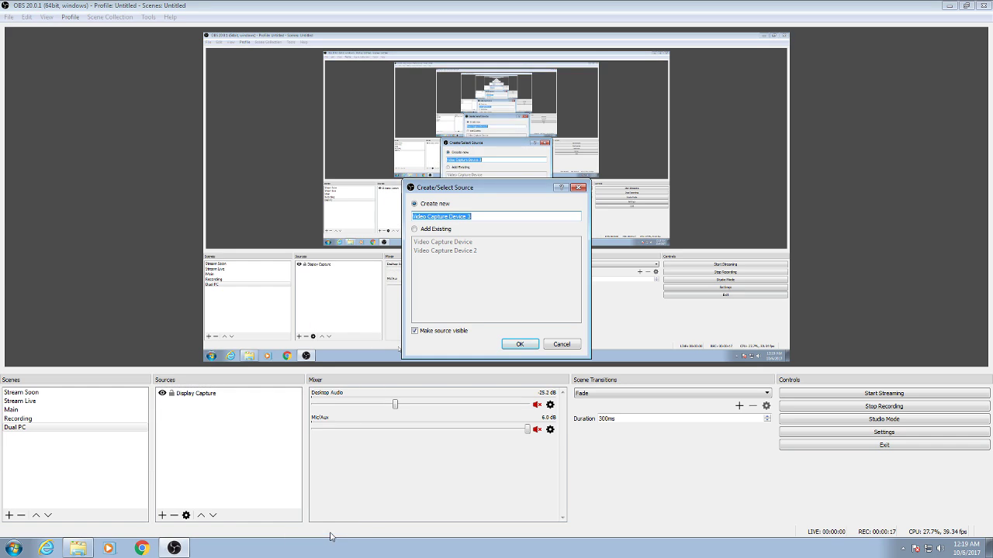
pyautogui.click(520, 344)
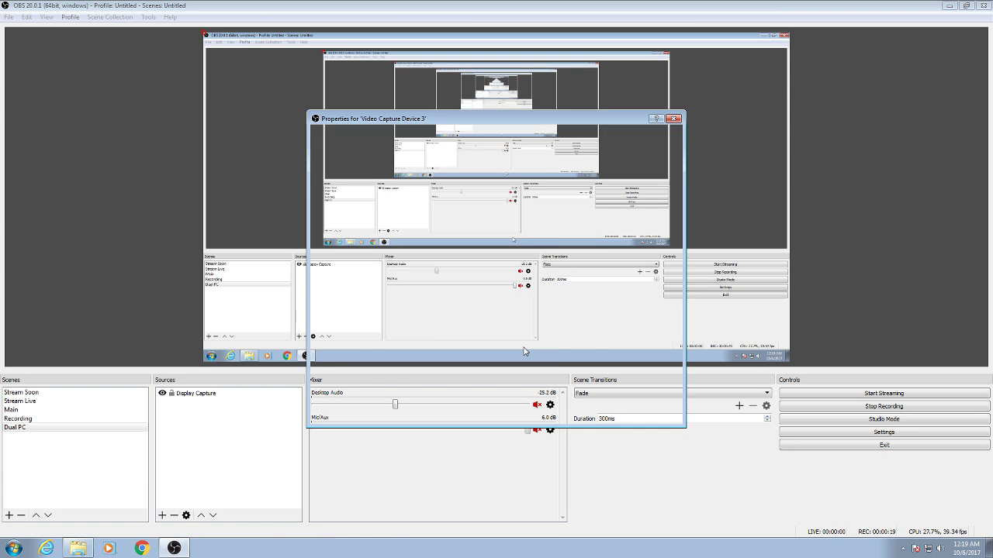
# Step: Set the source to Elgato Game Capture HD with custom 1920x1080 resolution and apply
pyautogui.click(463, 253)
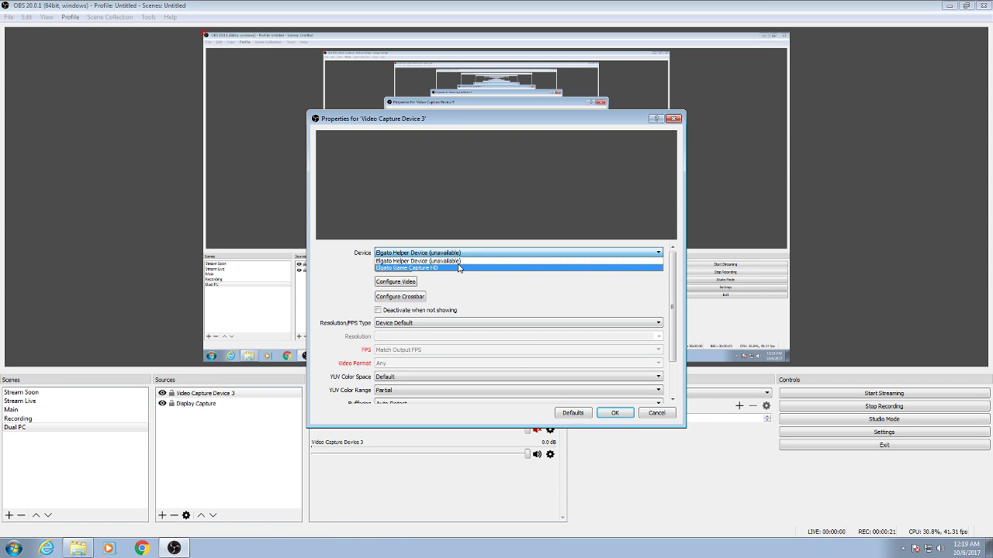
pyautogui.click(458, 265)
pyautogui.click(457, 323)
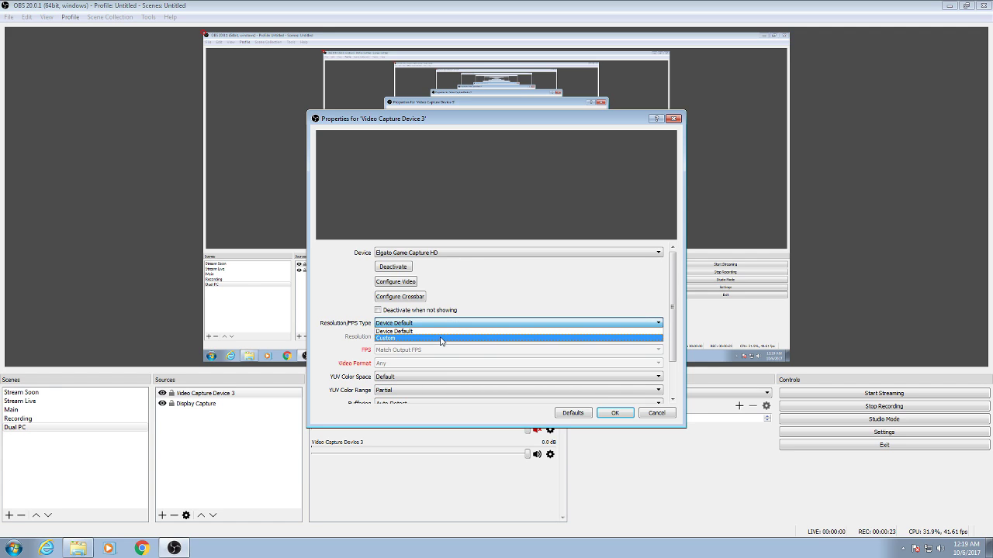
pyautogui.click(441, 337)
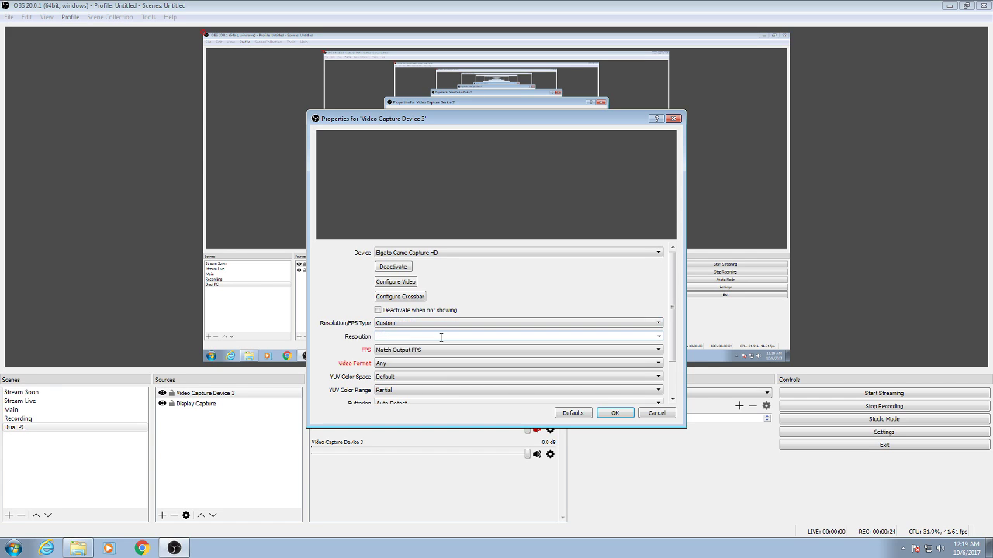
pyautogui.click(659, 337)
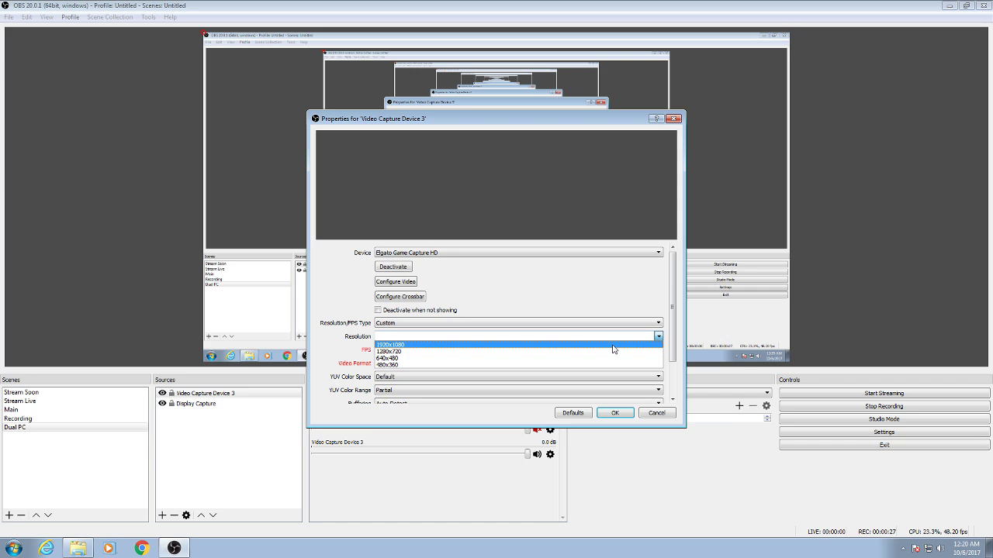
pyautogui.click(615, 345)
pyautogui.click(614, 414)
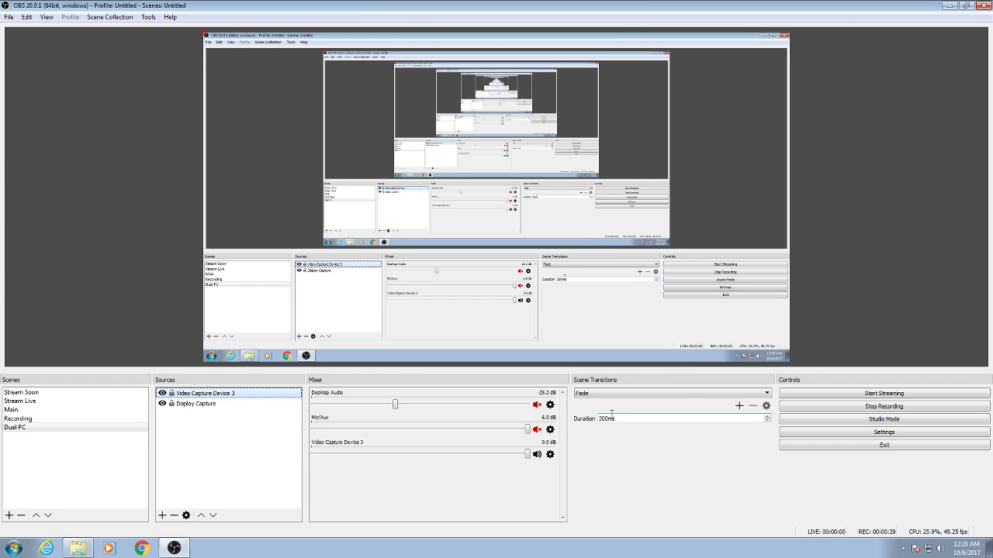